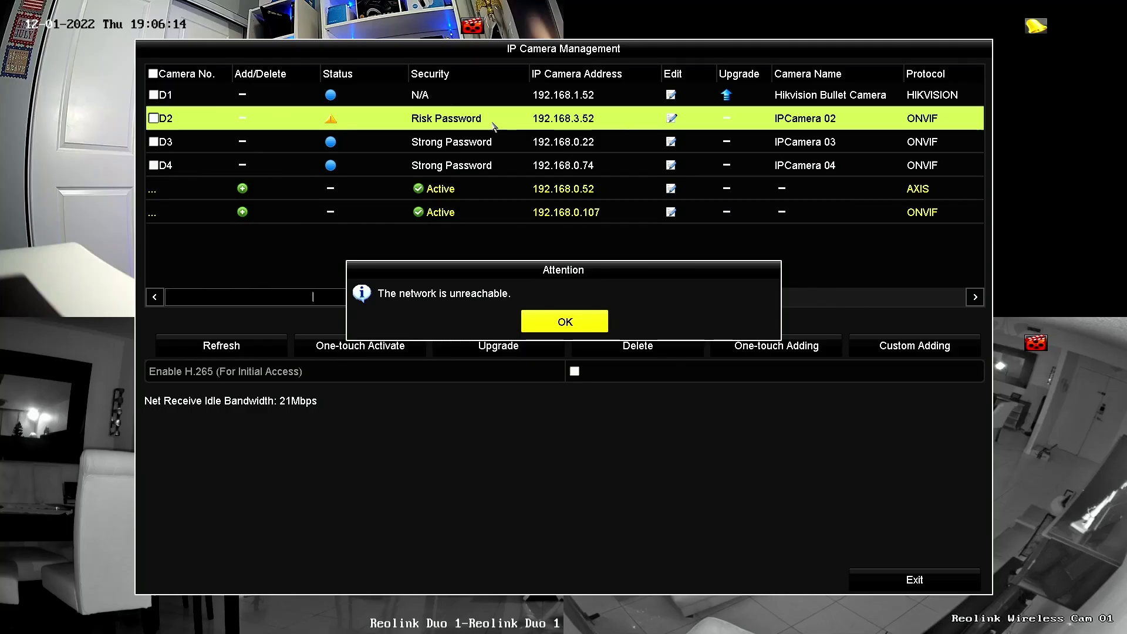
# Dismiss the network unreachable notice and change D2's IP address from 192.168.3.52 to 192.168.0.52.
pyautogui.click(562, 330)
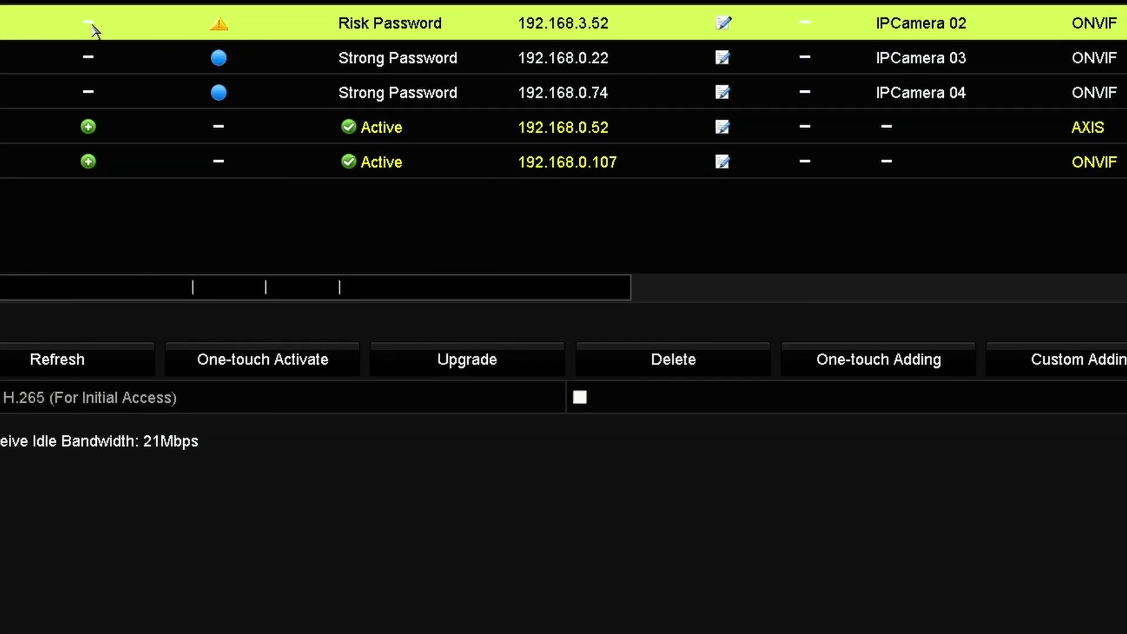
pyautogui.doubleClick(94, 27)
pyautogui.click(439, 110)
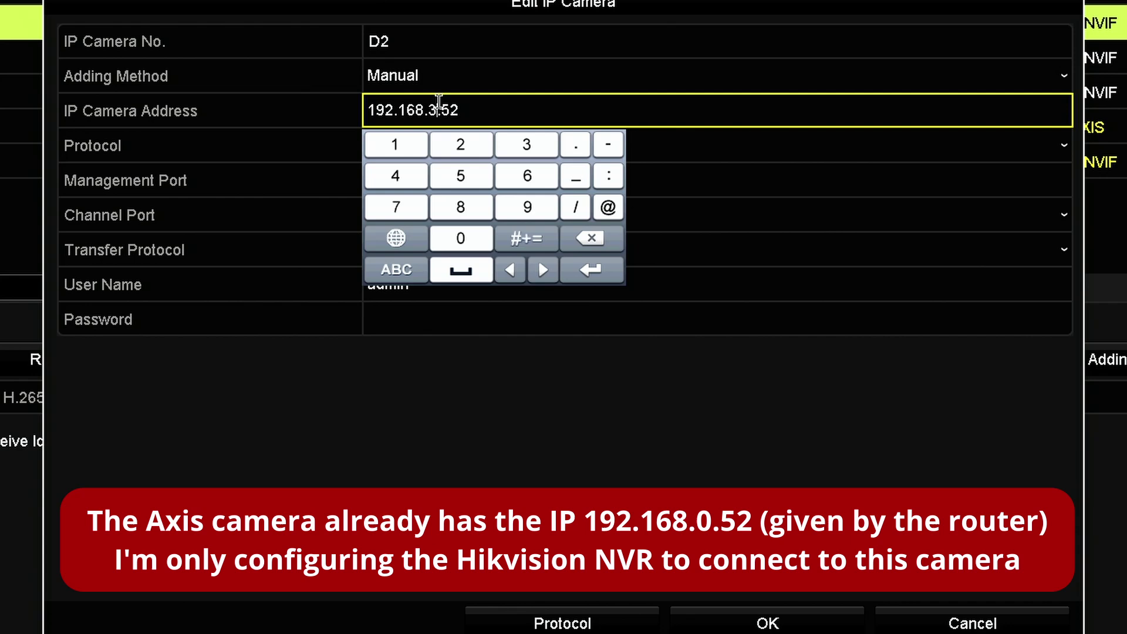
pyautogui.click(594, 238)
pyautogui.click(594, 238)
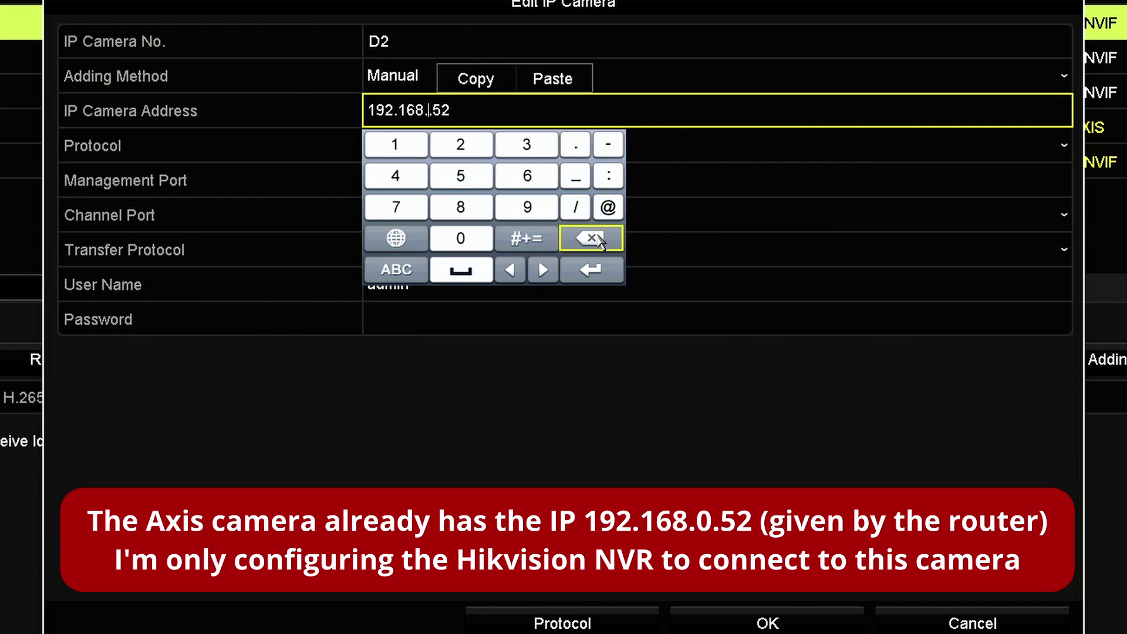
pyautogui.click(466, 238)
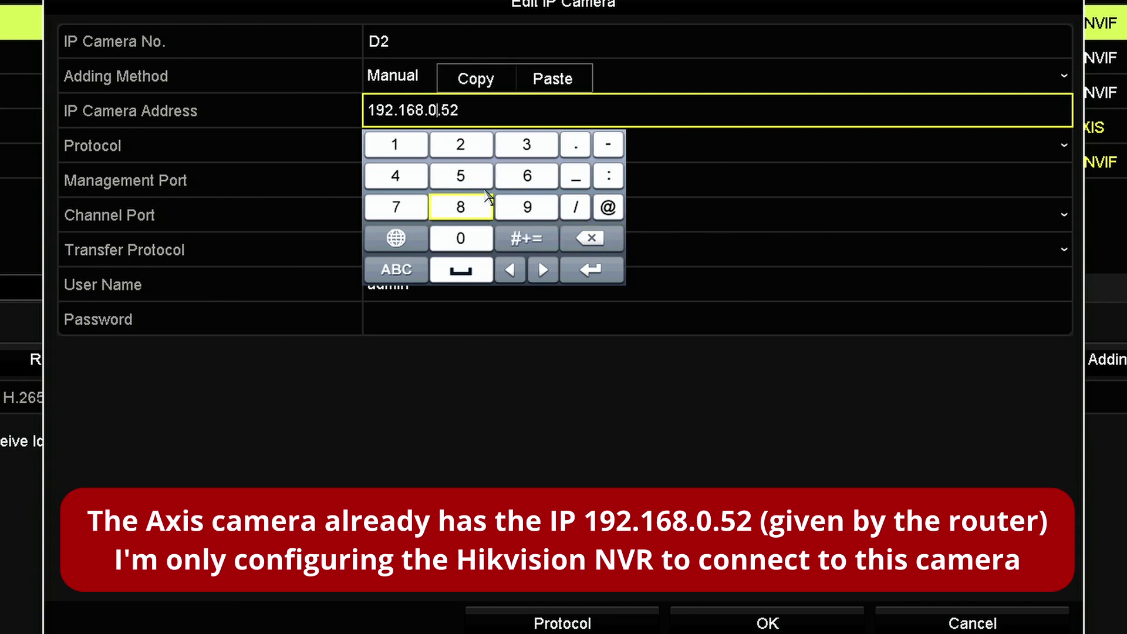
pyautogui.click(592, 270)
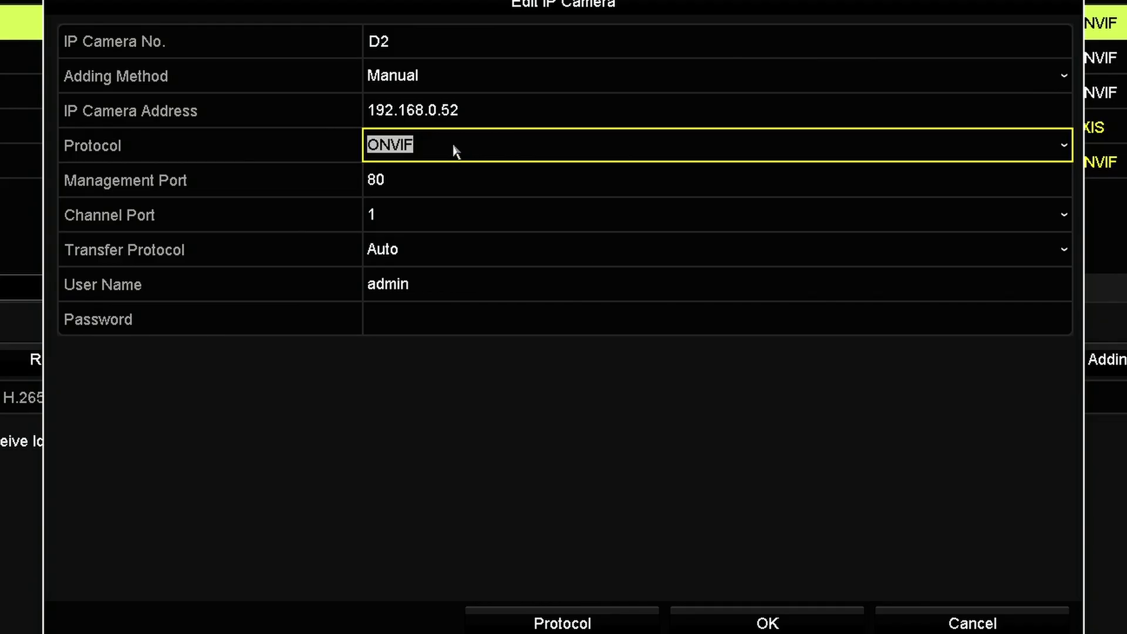
# Enter the new camera password for D2 on the on-screen keyboard and save the camera settings.
pyautogui.click(434, 324)
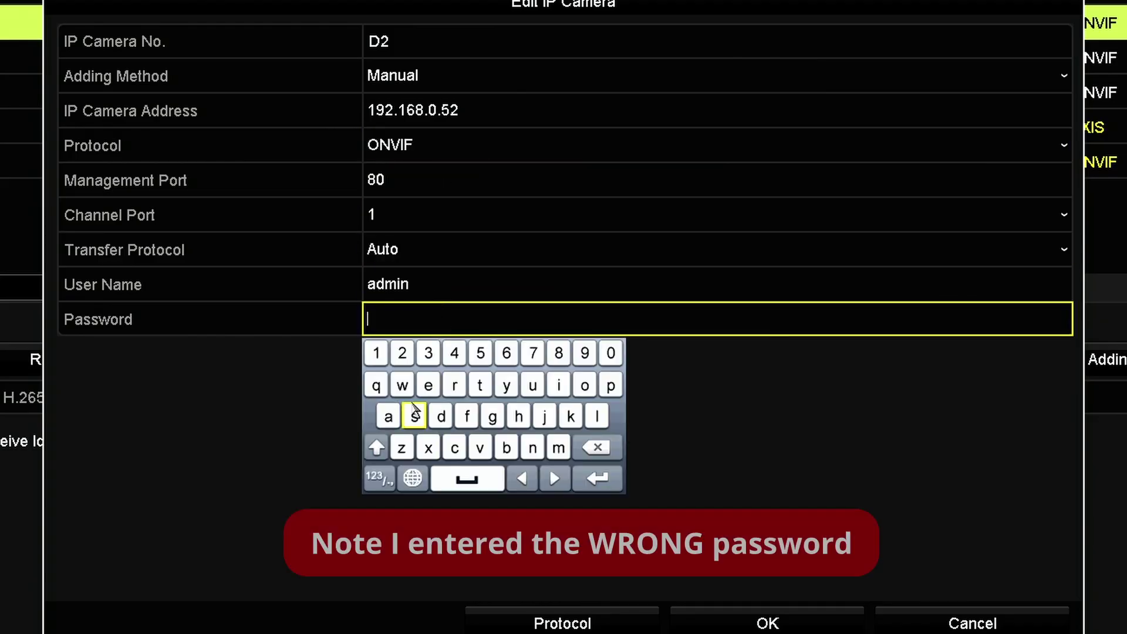
pyautogui.click(388, 417)
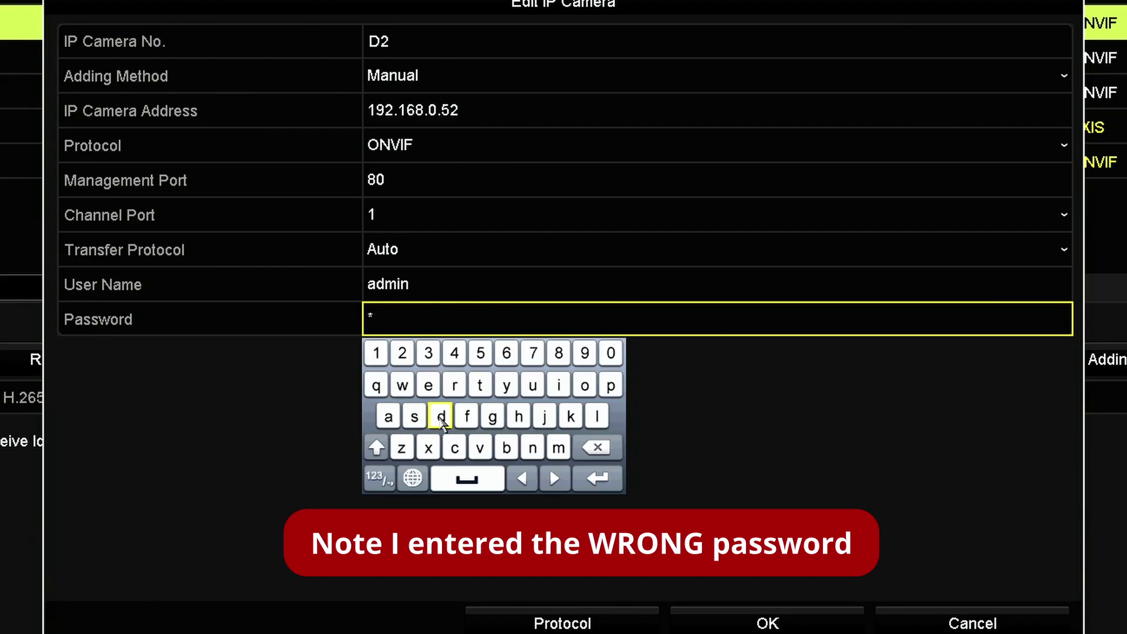
pyautogui.click(560, 455)
pyautogui.click(572, 417)
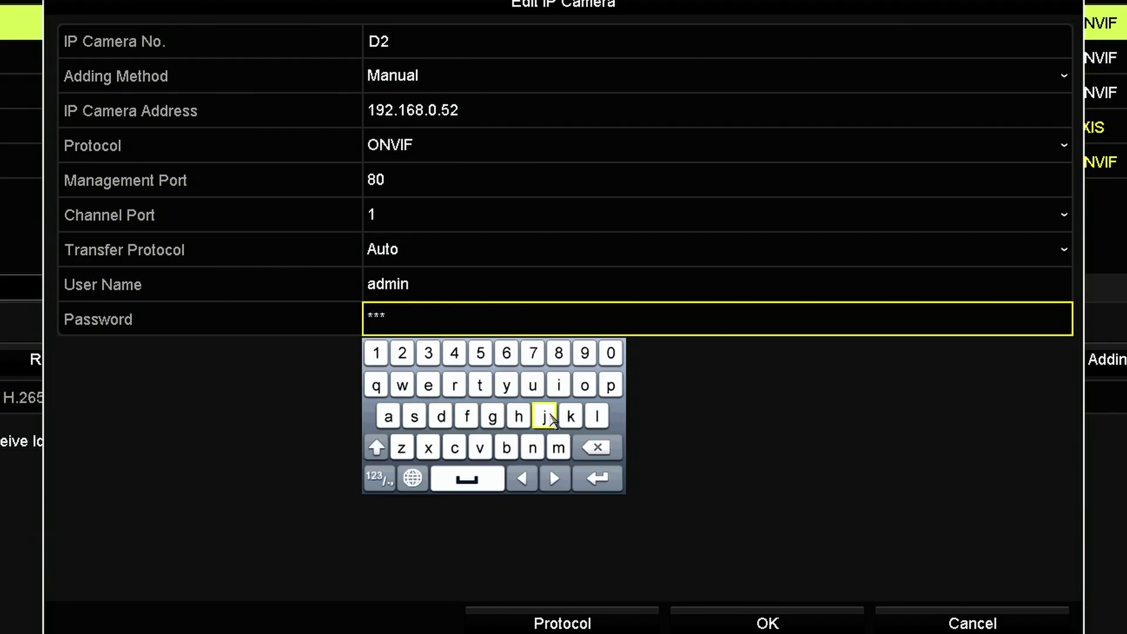
pyautogui.click(545, 418)
pyautogui.click(535, 454)
pyautogui.click(597, 478)
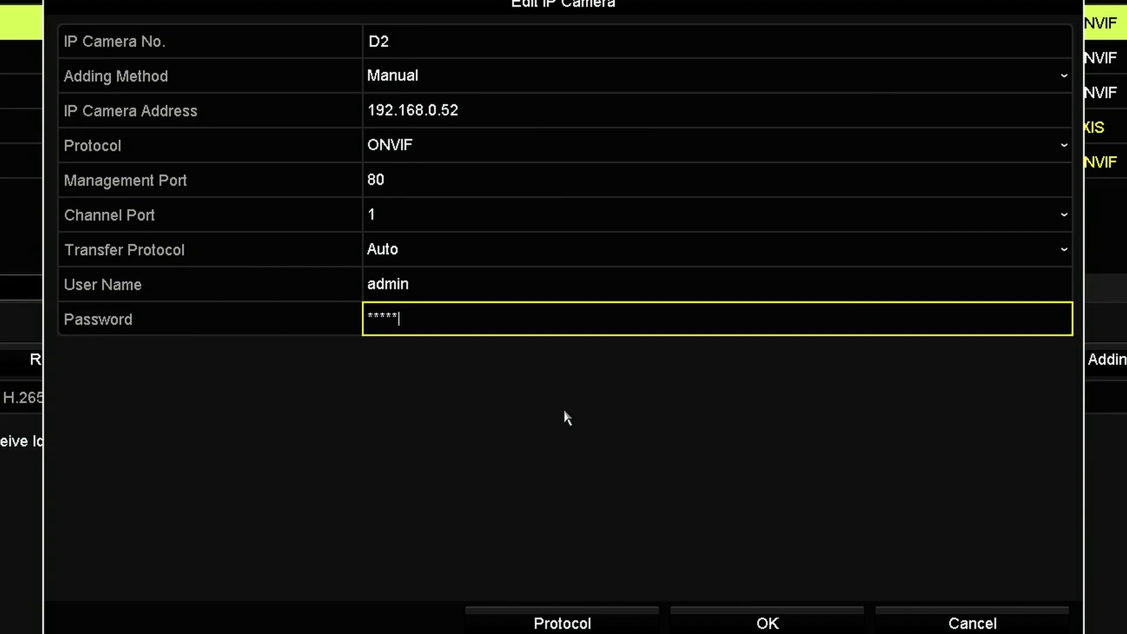
pyautogui.click(758, 625)
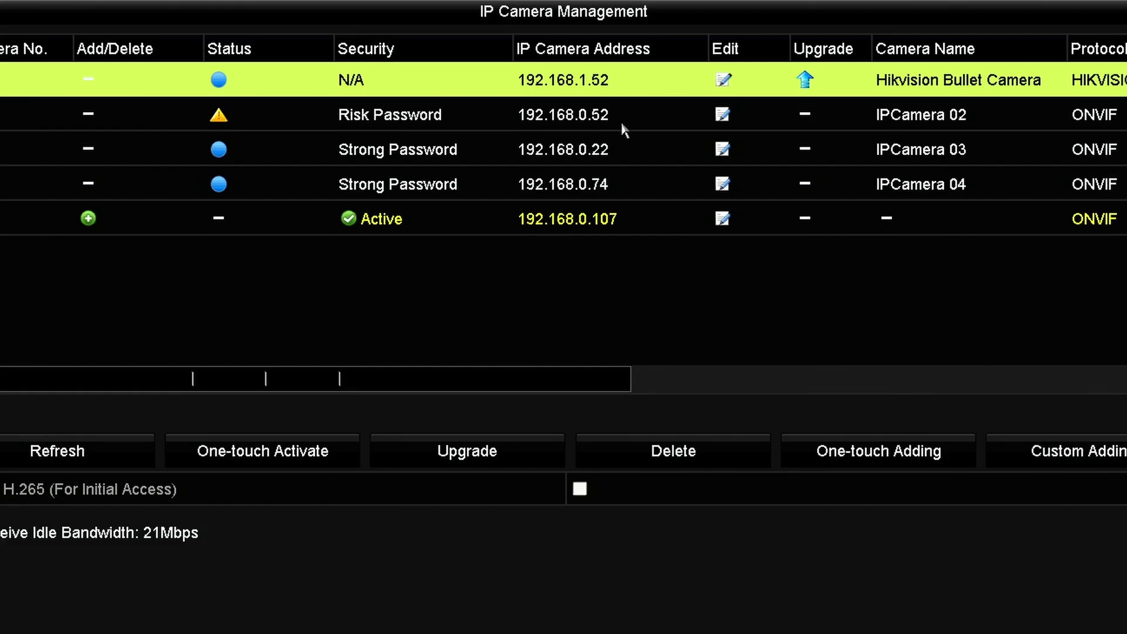
# Check D2's Risk Password warning, dismiss the wrong user name or password alert, and reopen D2's edit form.
pyautogui.click(222, 115)
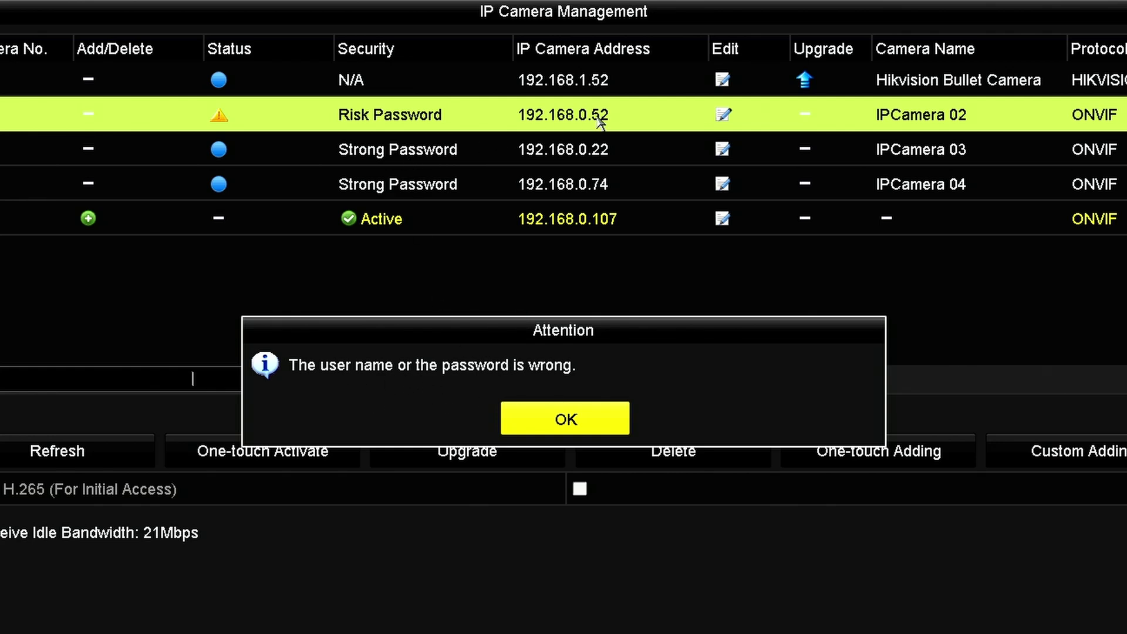
pyautogui.click(569, 420)
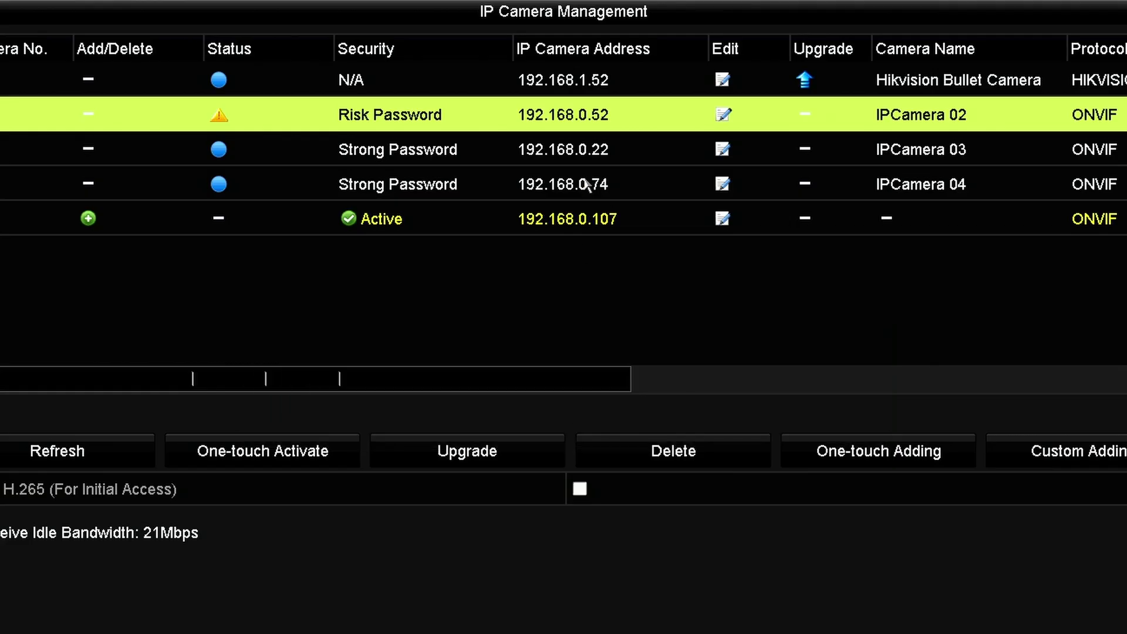
pyautogui.click(221, 117)
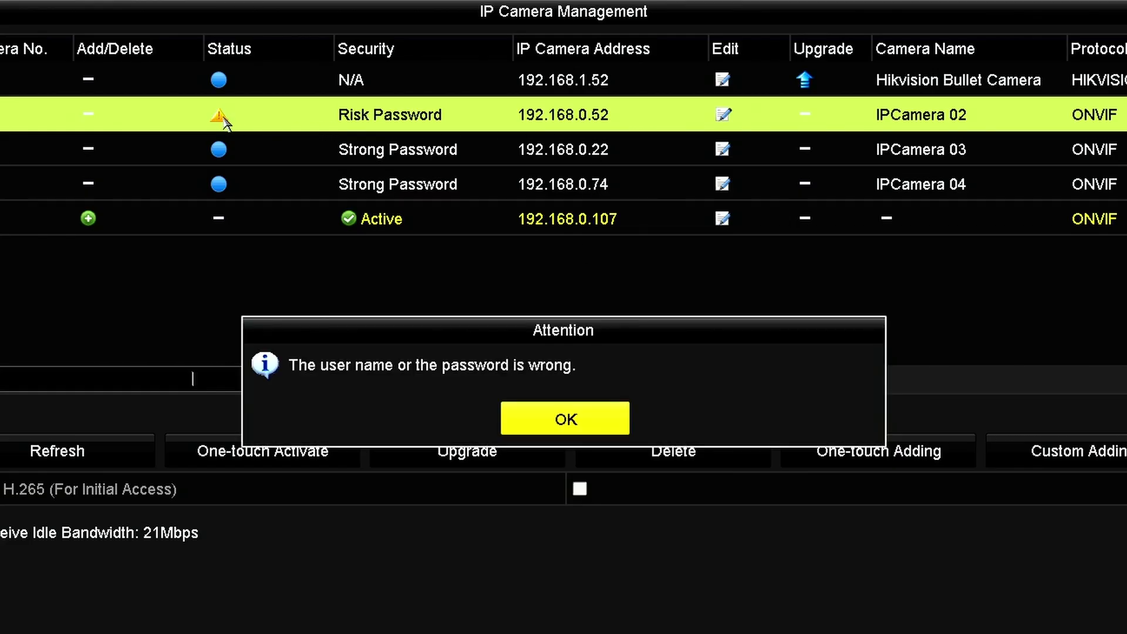
pyautogui.click(535, 421)
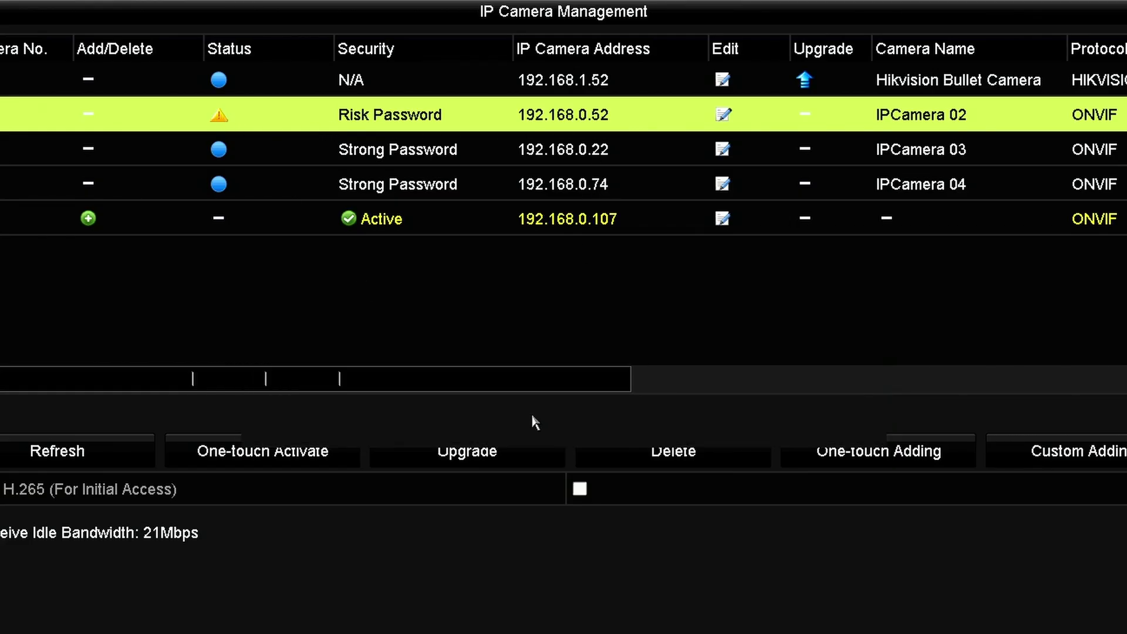
pyautogui.doubleClick(94, 120)
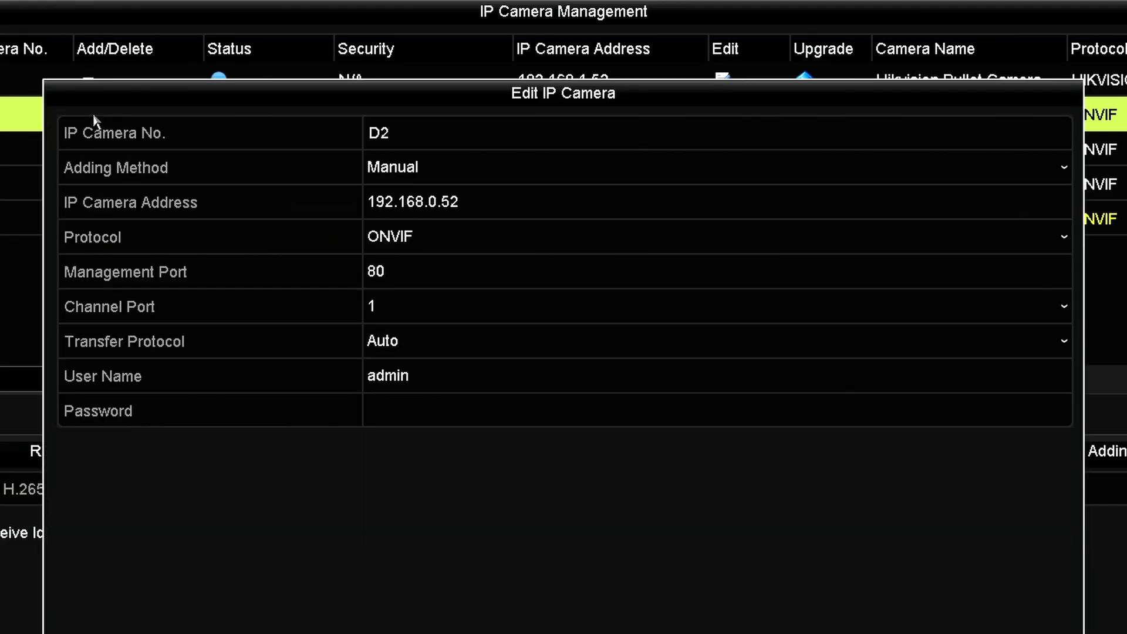
# Re-enter D2's camera password on the on-screen keyboard and confirm it.
pyautogui.click(410, 414)
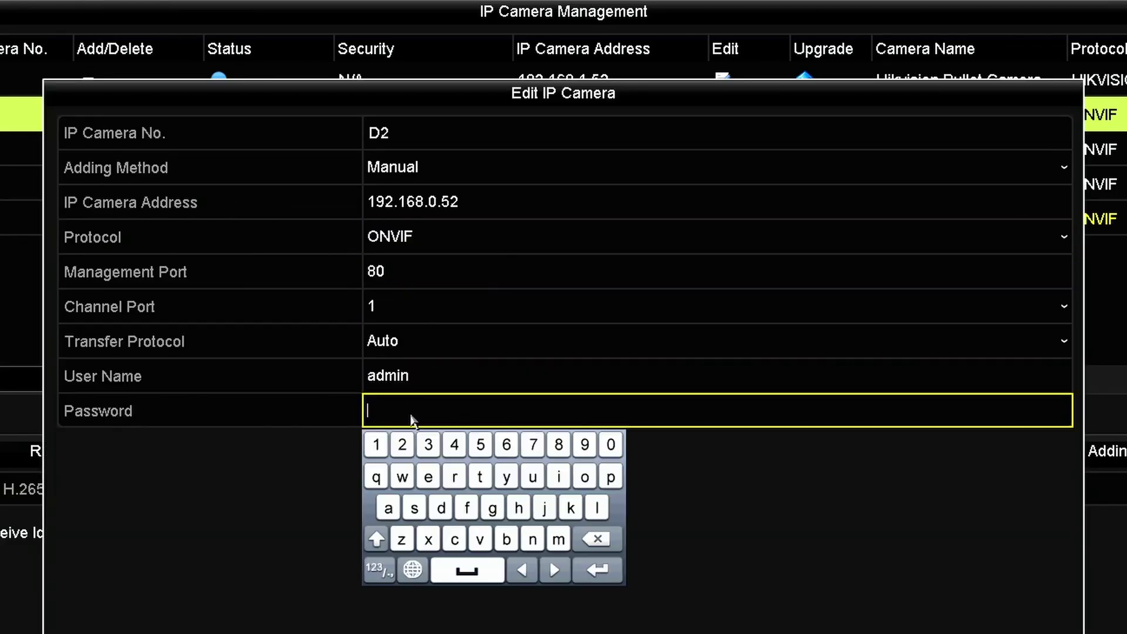
pyautogui.click(388, 510)
pyautogui.click(441, 508)
pyautogui.click(558, 543)
pyautogui.click(562, 479)
pyautogui.click(541, 546)
pyautogui.click(596, 570)
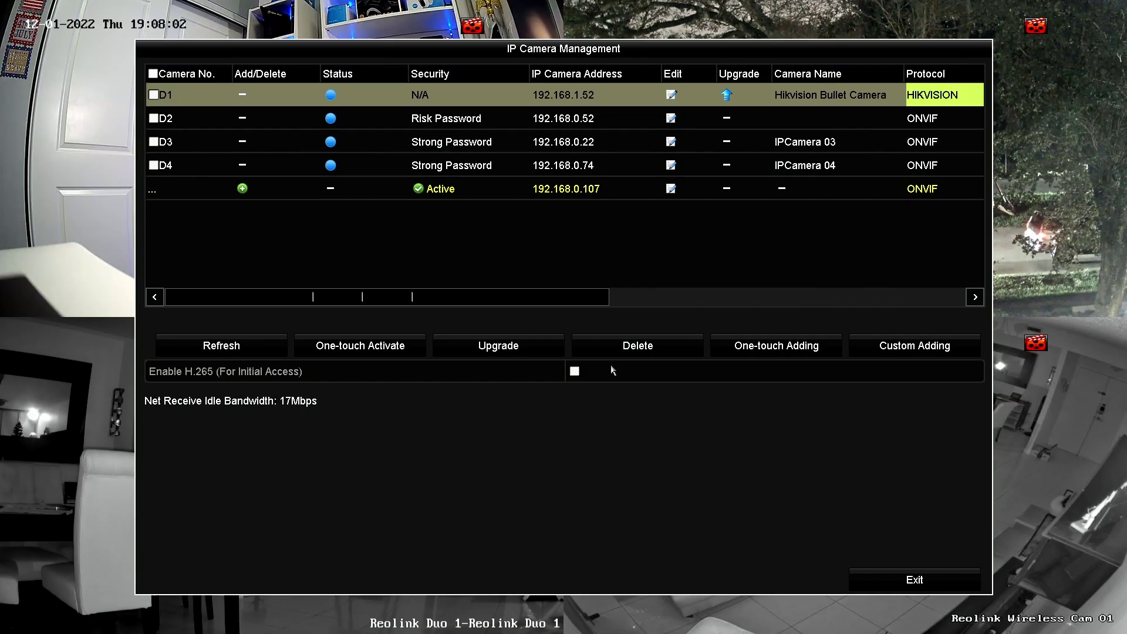
# Leave IP Camera Management, recheck the camera list via Add IP Camera, then return to live view.
pyautogui.click(910, 581)
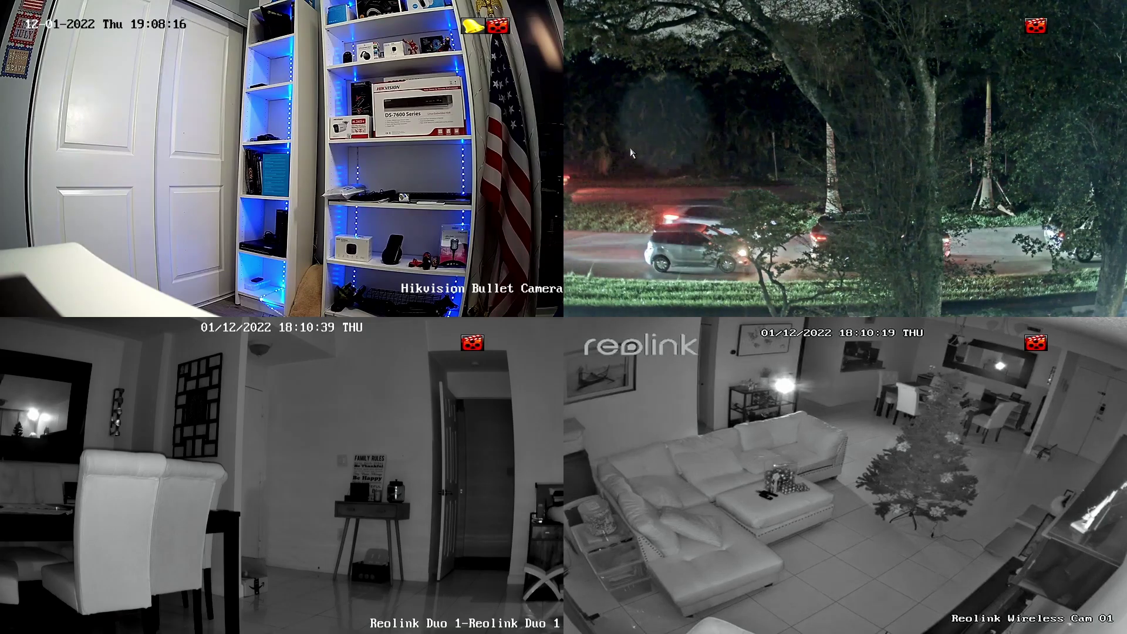
pyautogui.rightClick(473, 100)
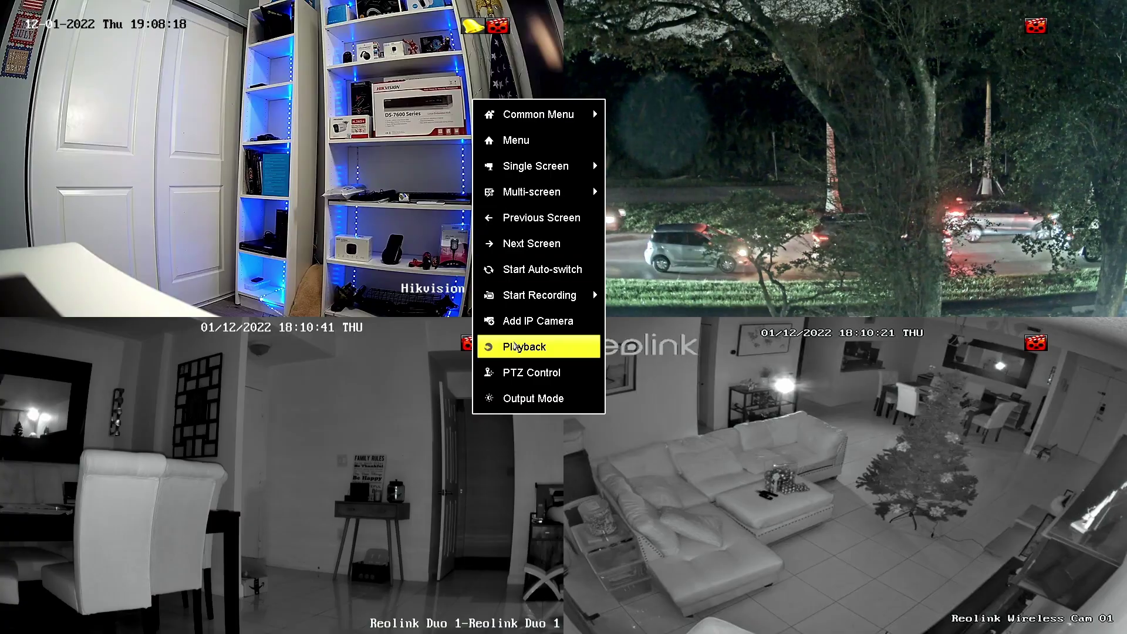
pyautogui.click(497, 320)
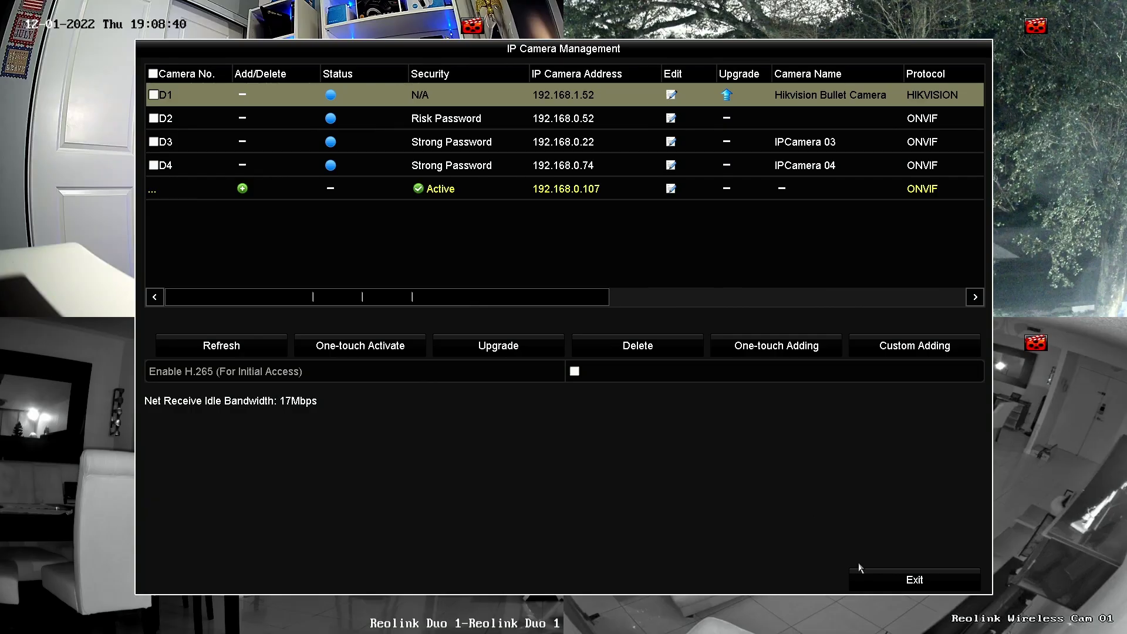
pyautogui.click(902, 581)
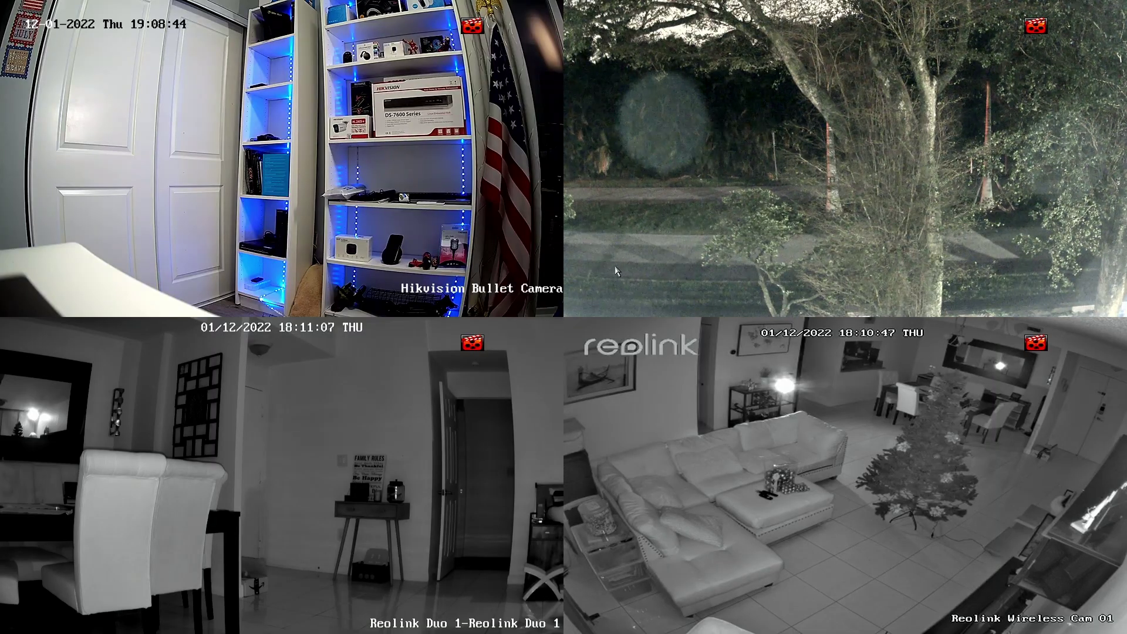
# Look over the network diagram in Photos, then bring the browser's NVR live view forward.
pyautogui.hotkey('alt', 'Tab')
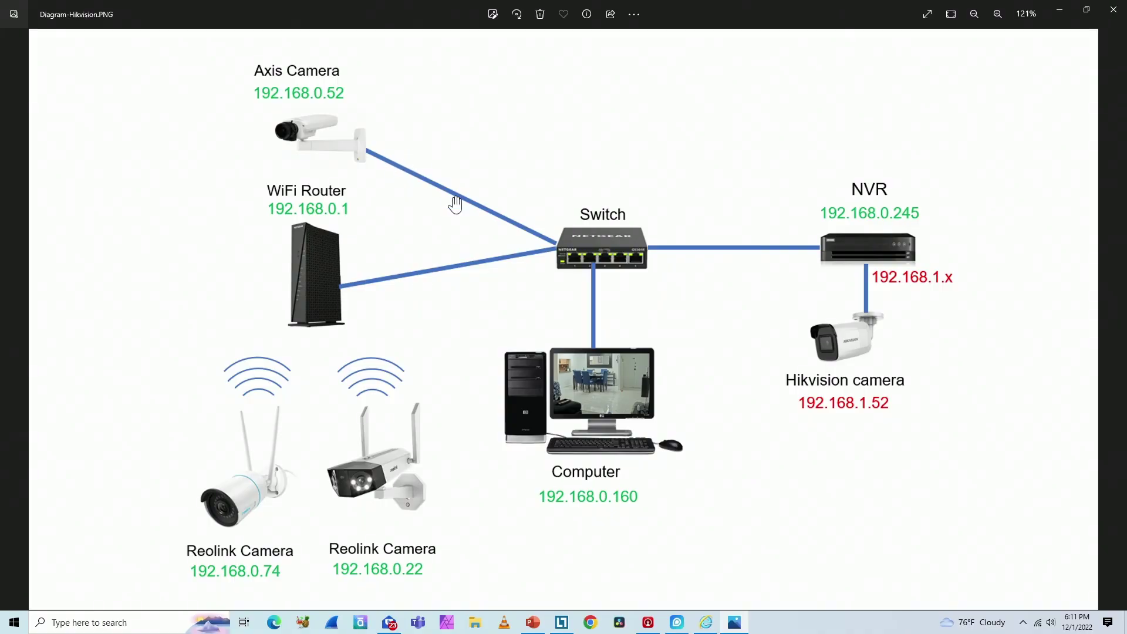
pyautogui.click(706, 622)
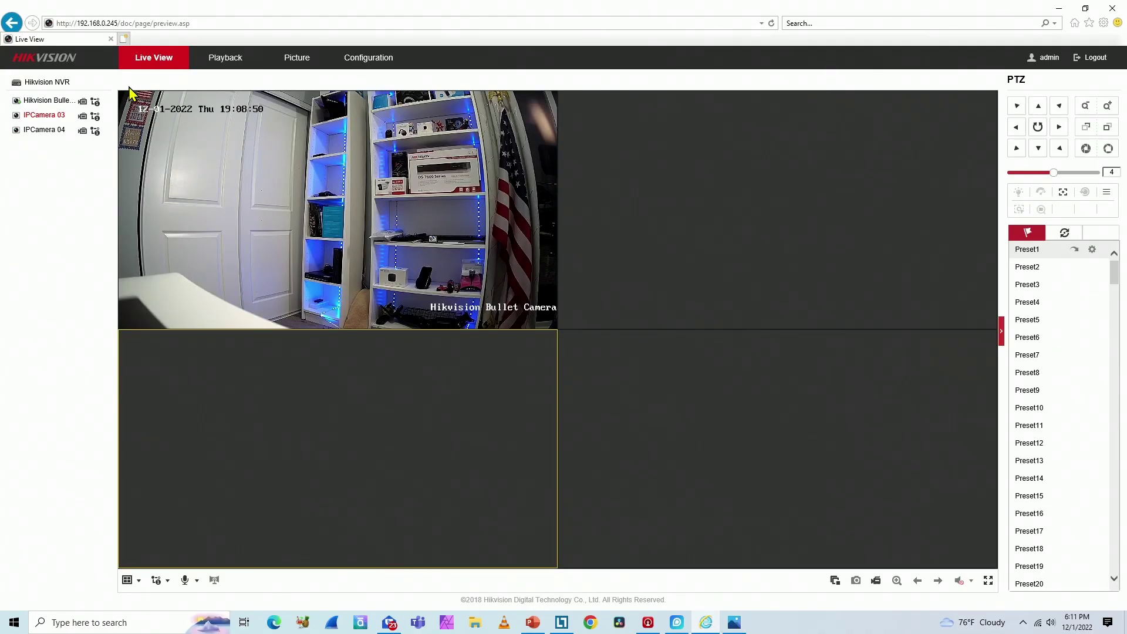
# Reload the live view page and play the Hikvision Bullet camera and Channel 2 in the top panes.
pyautogui.click(771, 23)
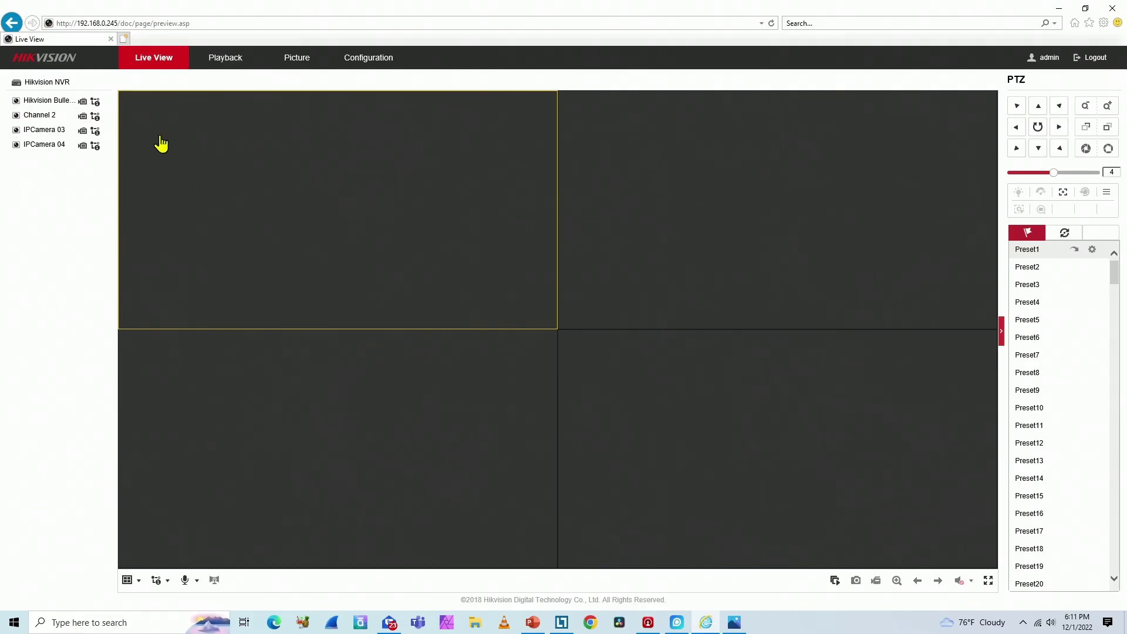
pyautogui.click(16, 103)
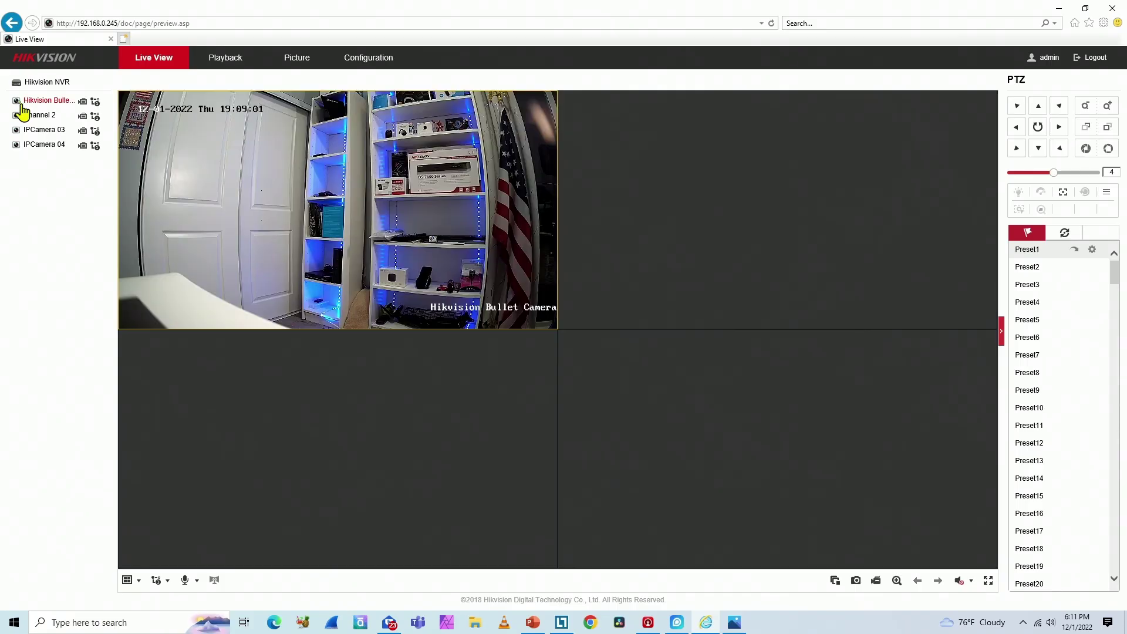
pyautogui.click(667, 160)
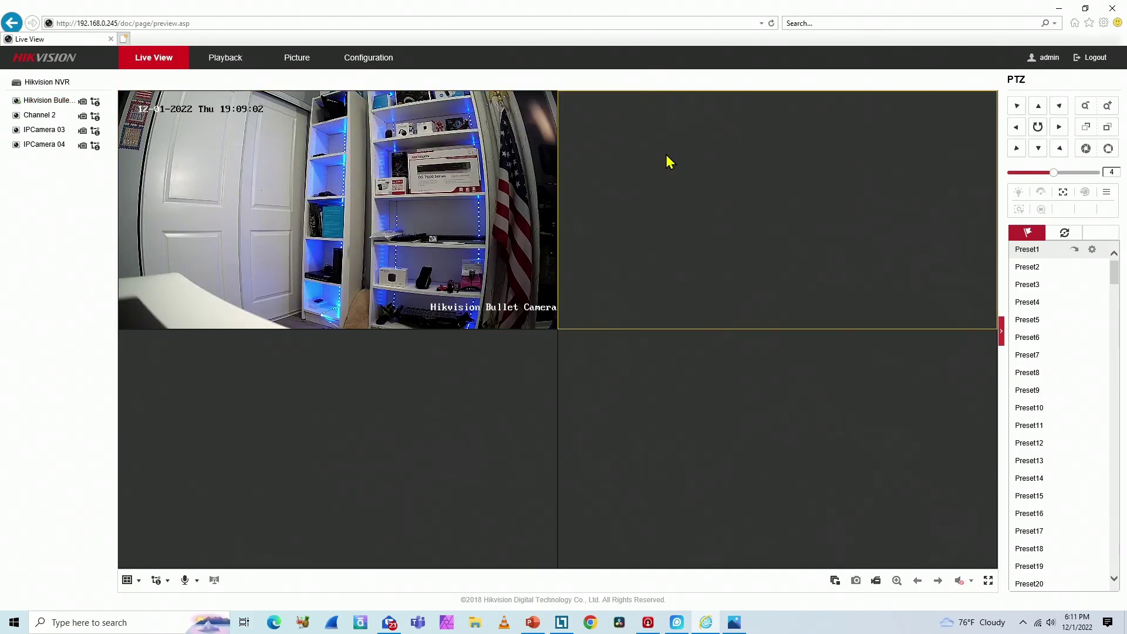
pyautogui.click(16, 116)
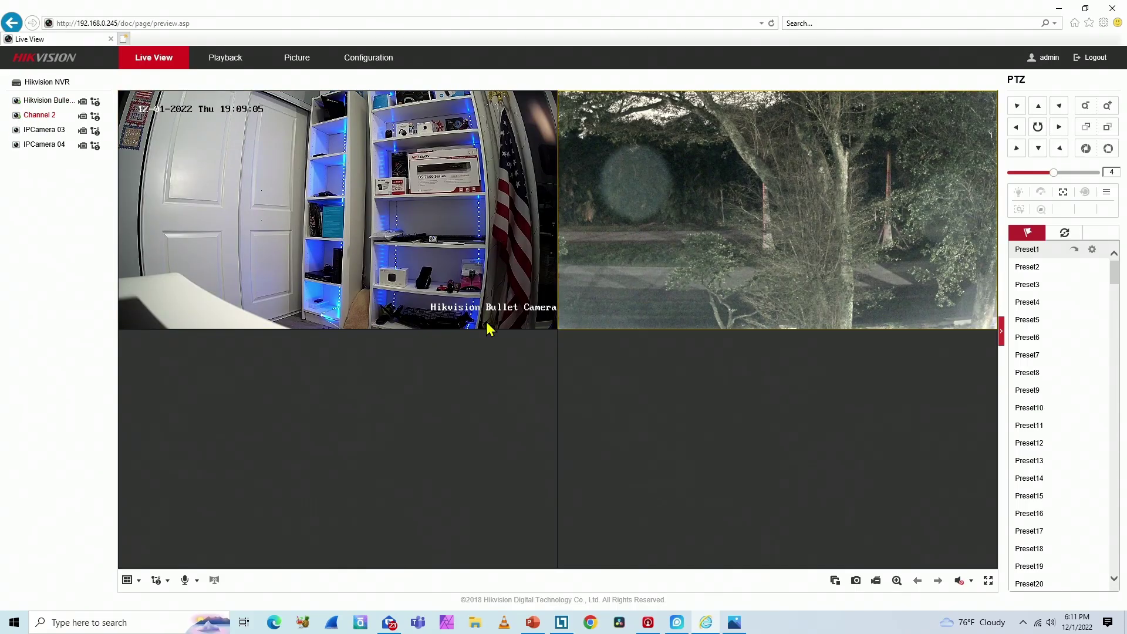
# Play IPCamera 03 and IPCamera 04 in the bottom panes, then bring the network diagram back.
pyautogui.click(433, 367)
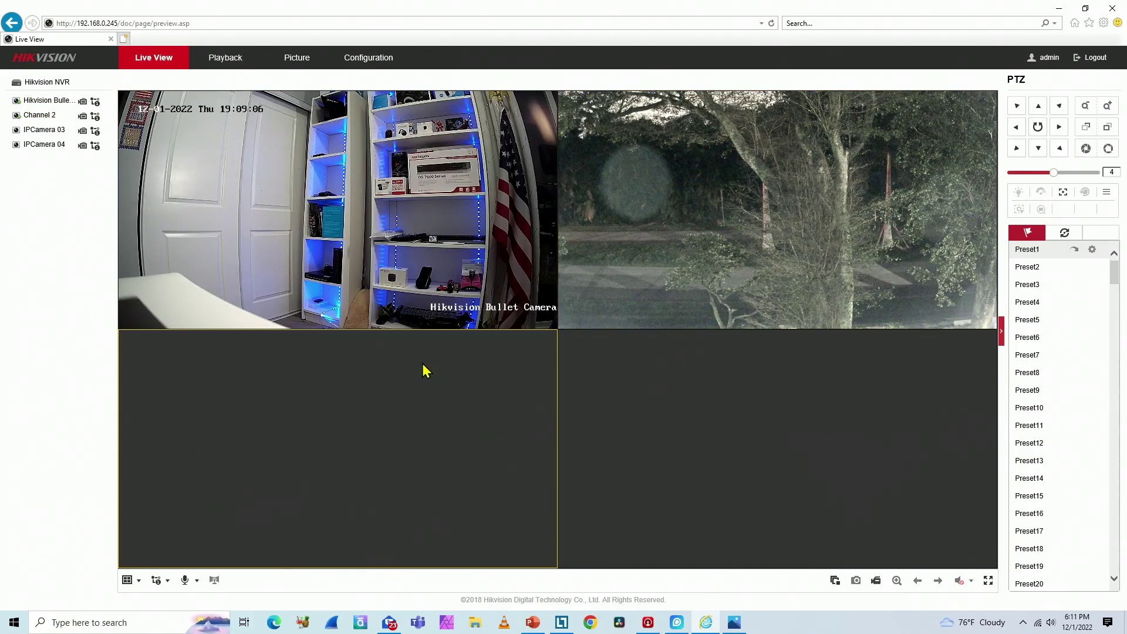
pyautogui.click(17, 131)
pyautogui.click(701, 404)
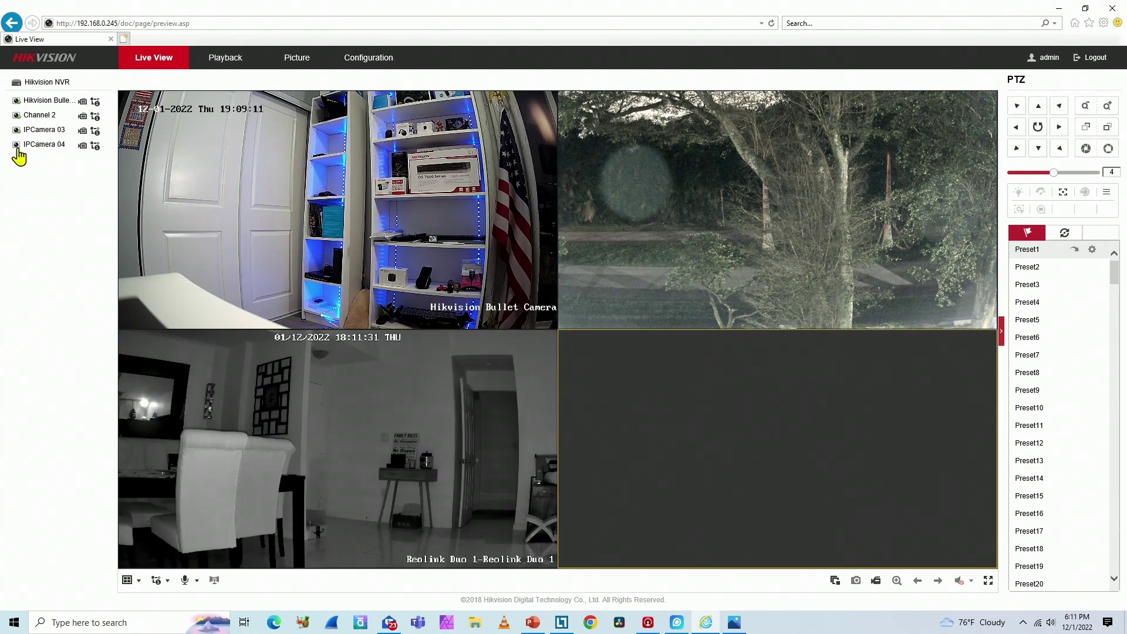
pyautogui.click(621, 369)
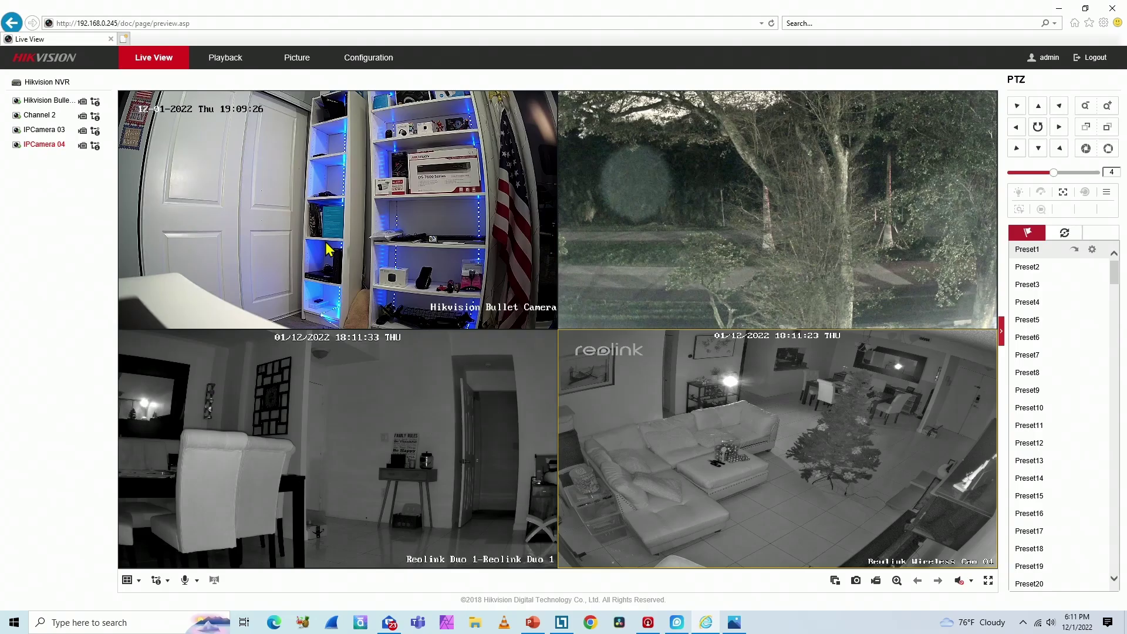
pyautogui.click(734, 622)
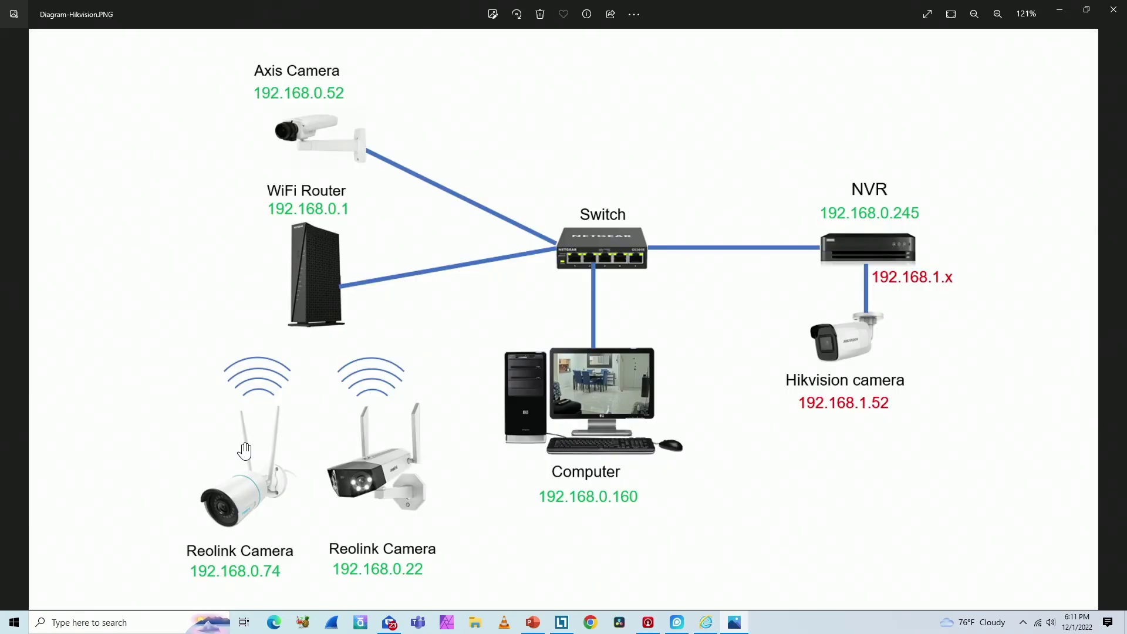